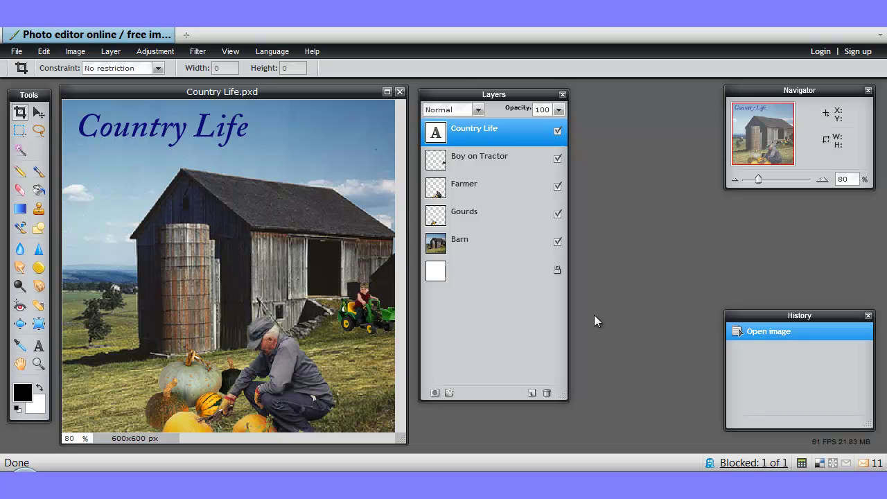
Toggle the Barn layer off and on, then add and delete an empty layer.
click(558, 242)
click(558, 243)
click(532, 393)
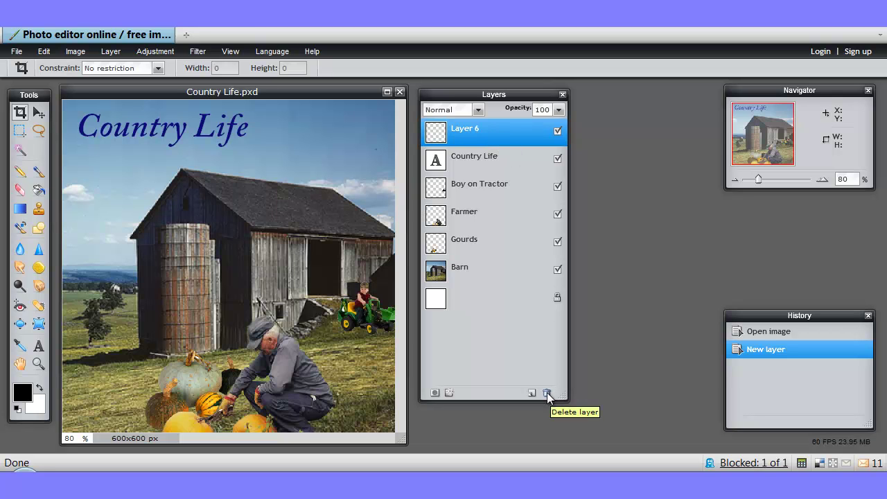
click(547, 392)
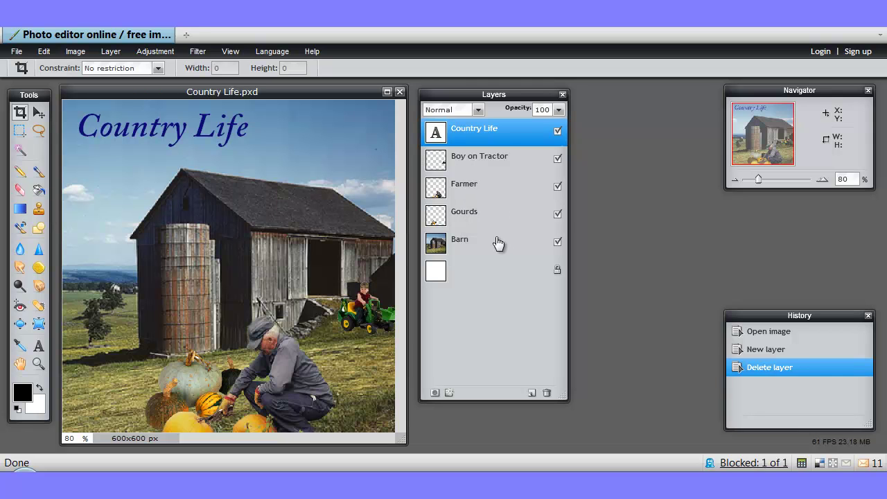
Prefix the Gourds layer name with 'Big' so it reads 'Big Gourds'.
double_click(465, 212)
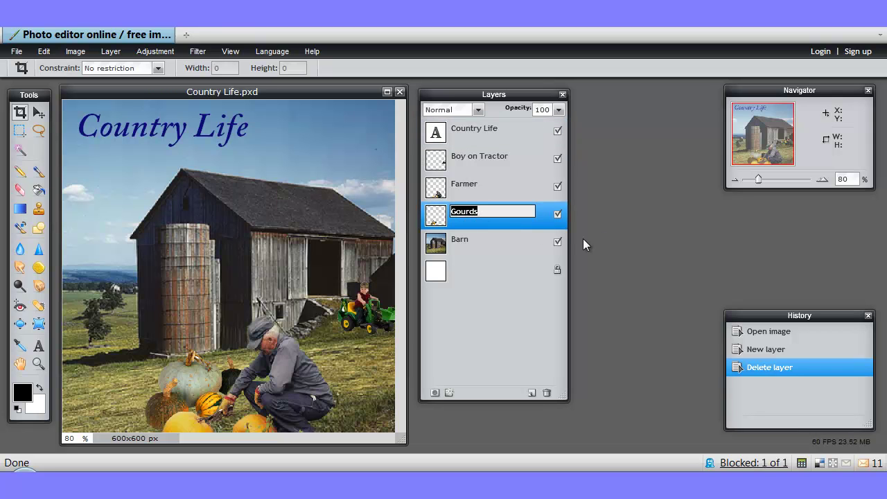
key(End)
text(Big)
click(485, 248)
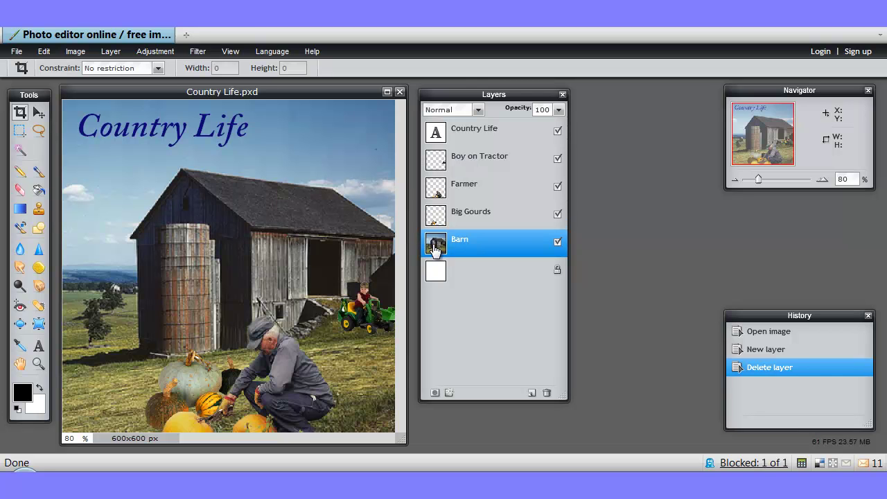
click(439, 161)
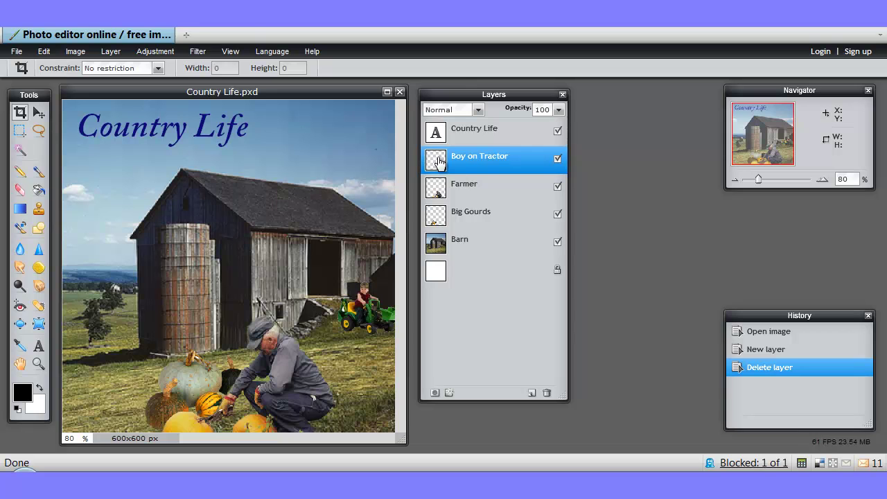
drag(438, 160, 436, 278)
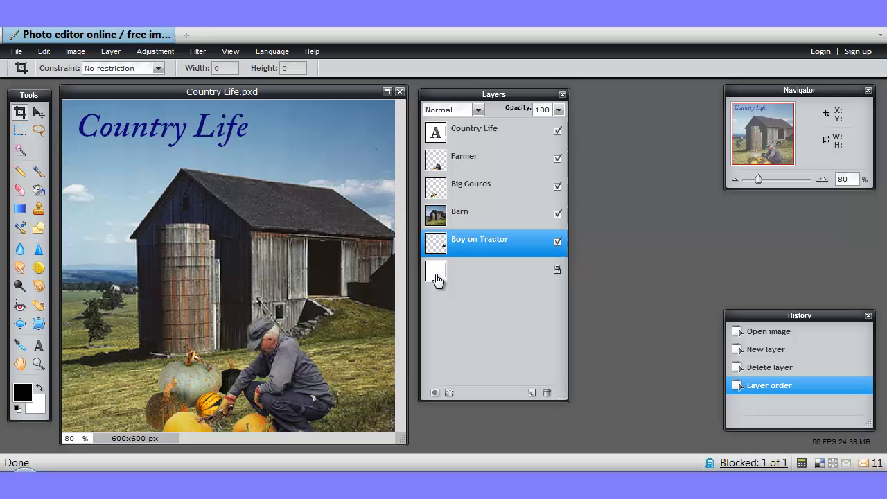
click(766, 373)
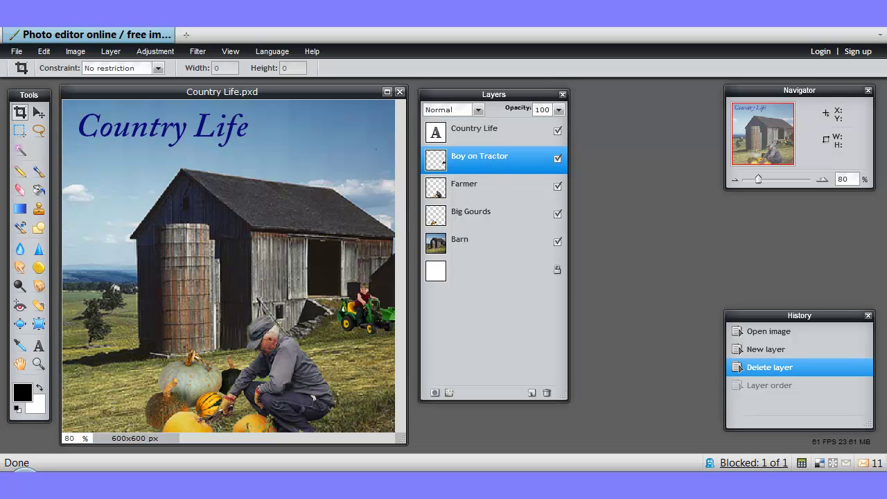
Drag Boy on Tractor to the lower-left corner and the Farmer right, next to the barn.
click(39, 113)
drag(369, 307, 104, 377)
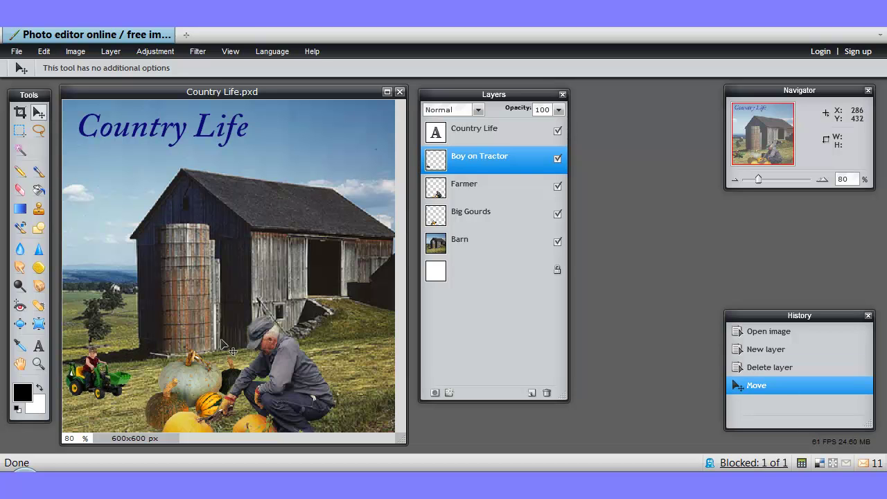
click(459, 191)
drag(302, 406, 385, 352)
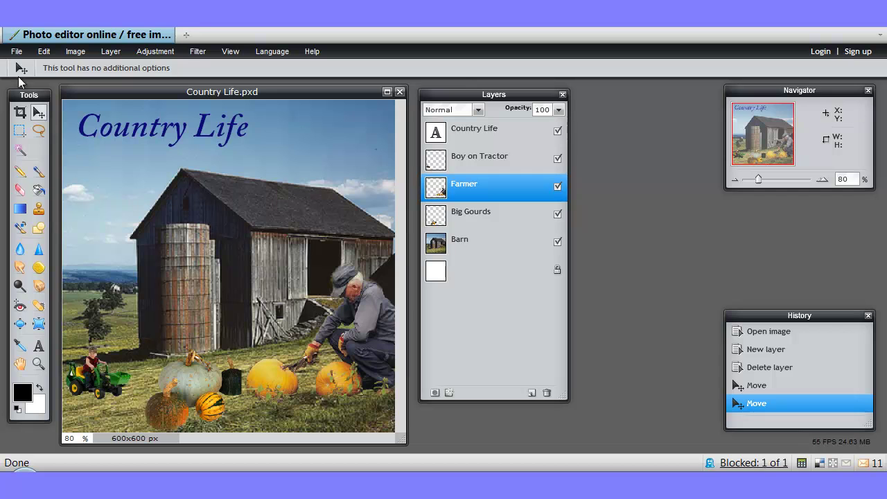
Free-transform the Farmer layer down to a small figure on the grass and apply it.
click(44, 51)
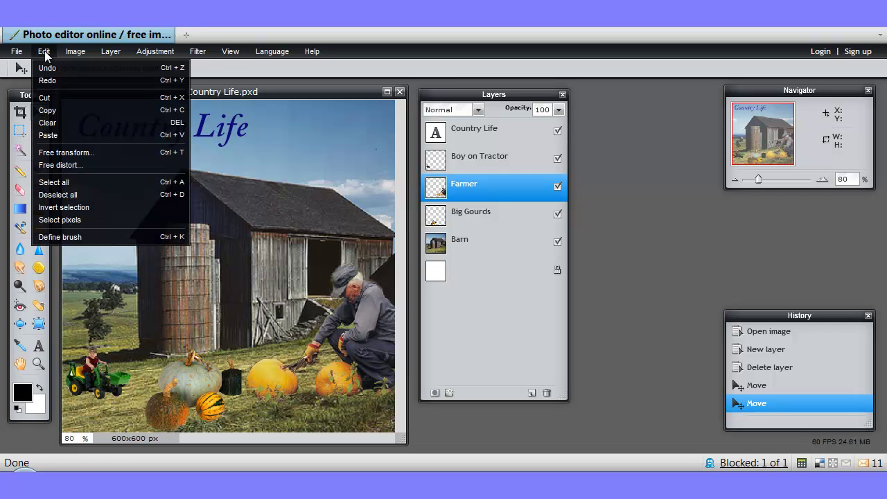
click(65, 153)
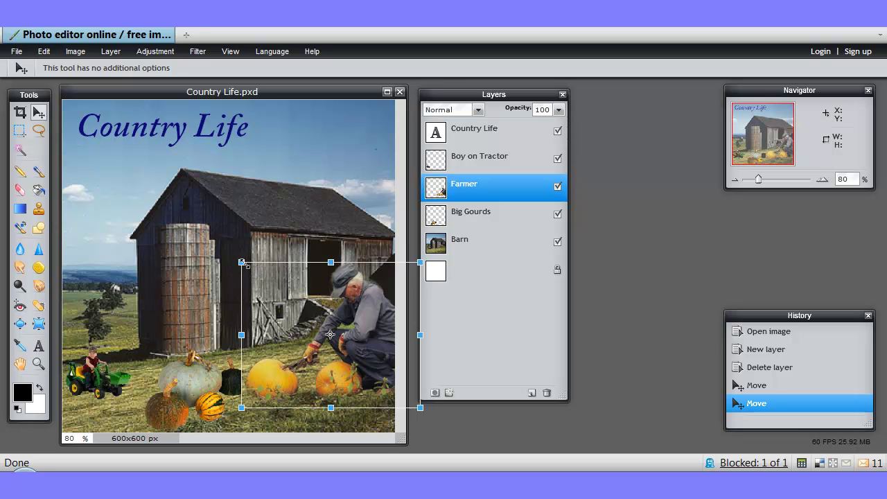
drag(240, 261, 357, 329)
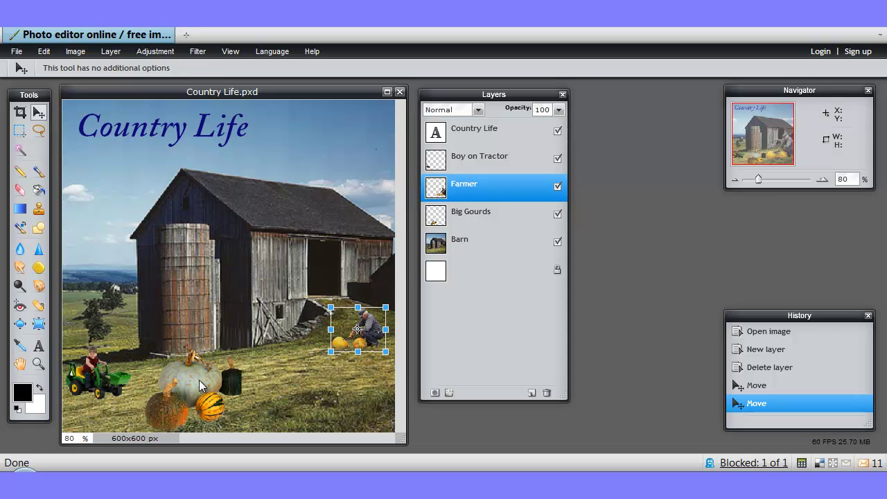
click(457, 219)
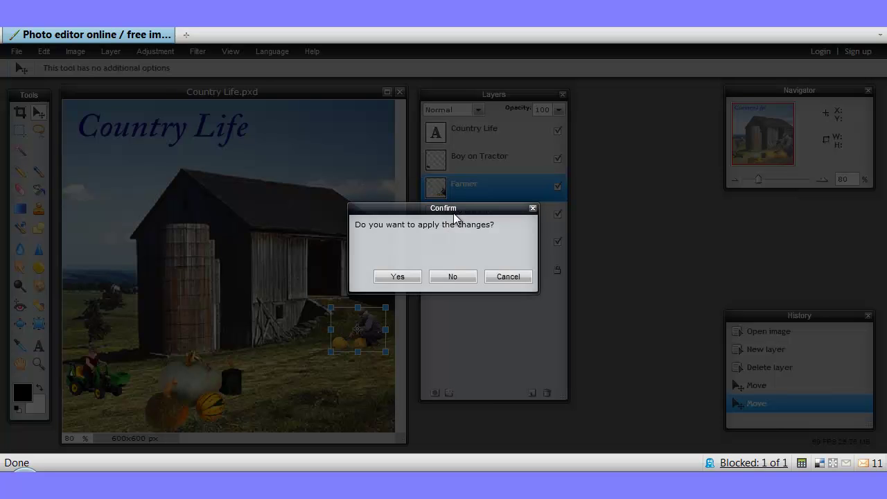
click(413, 275)
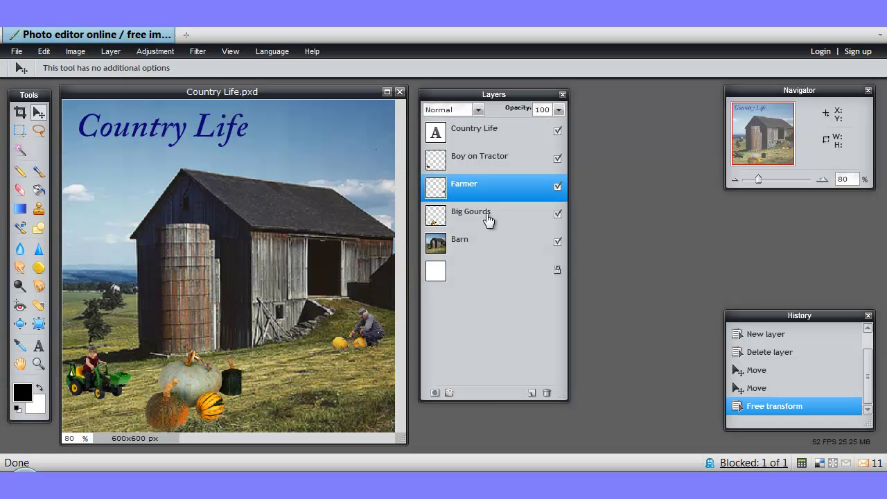
Free-transform Big Gourds smaller and set it on the grass at the farmer's feet.
click(476, 219)
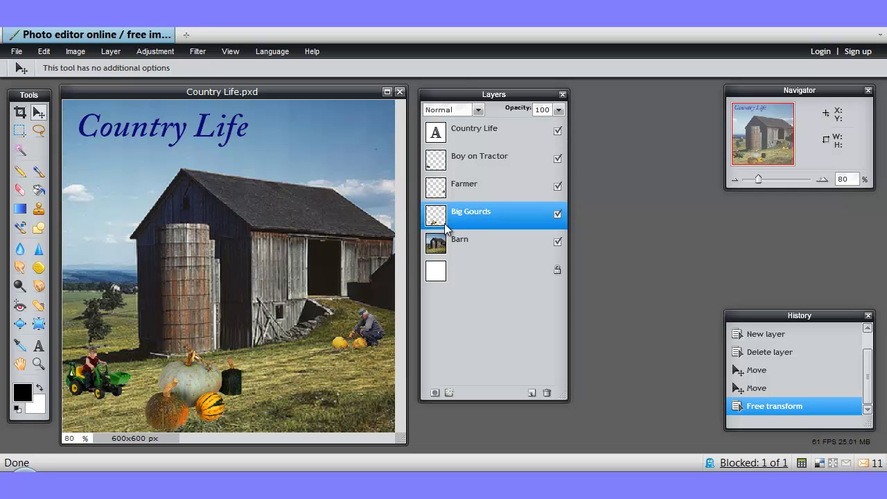
click(45, 53)
click(62, 153)
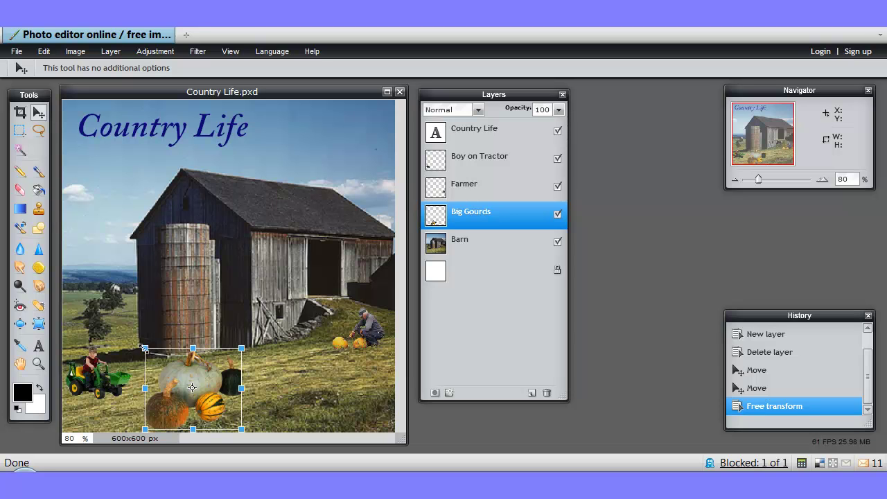
drag(144, 347, 167, 367)
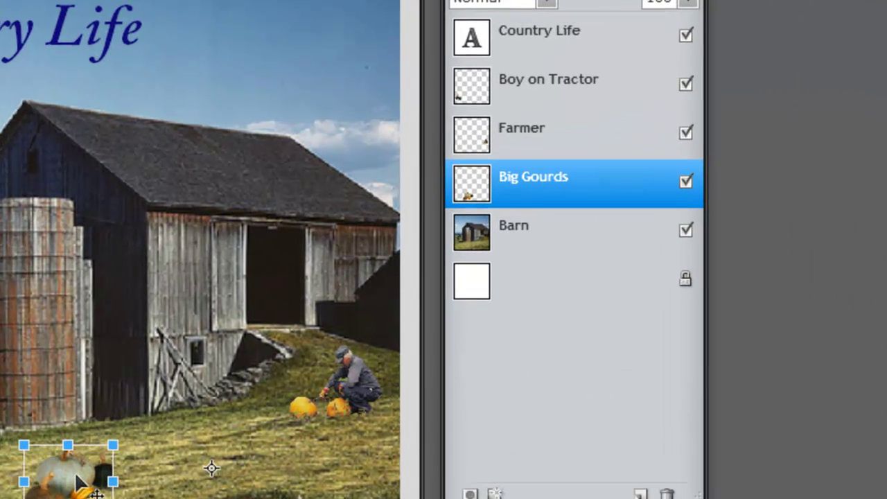
drag(198, 384, 265, 353)
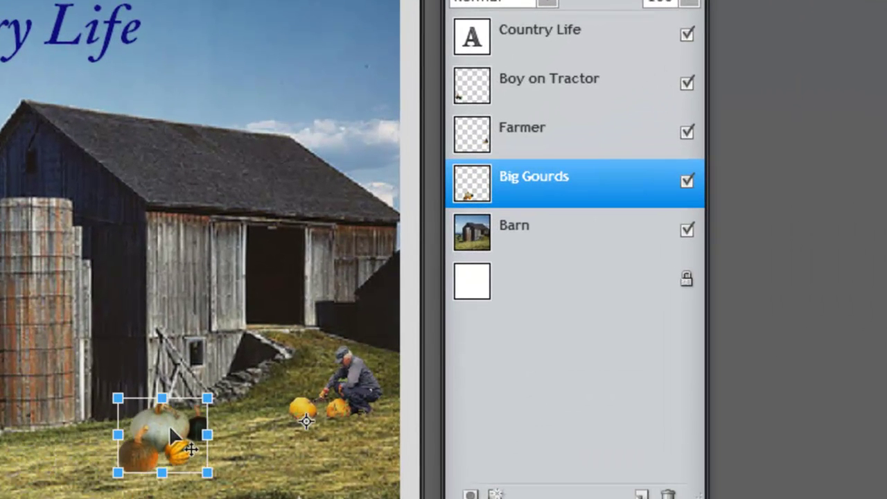
drag(169, 424, 367, 418)
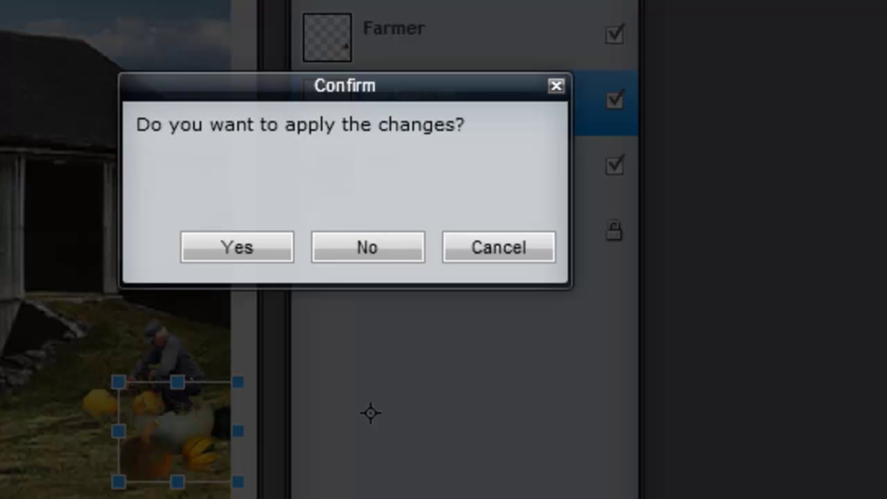
click(272, 252)
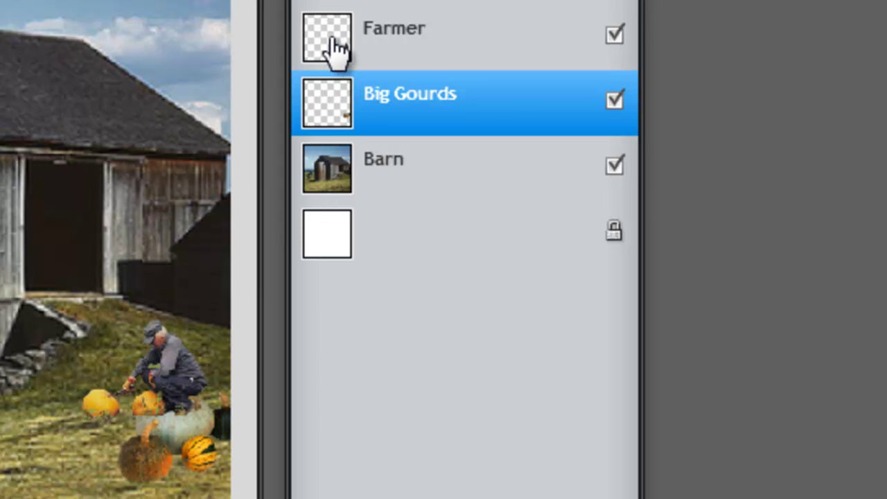
Drag the Farmer row below the Big Gourds row in the Layers panel.
drag(327, 29, 340, 155)
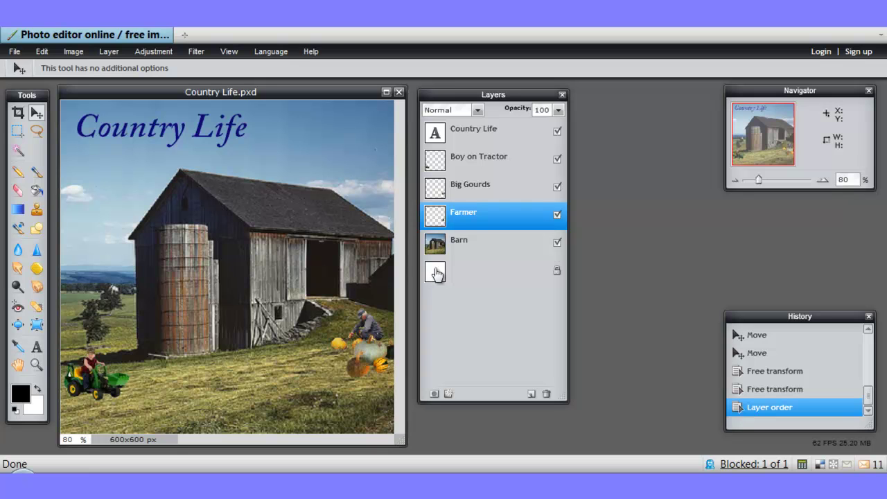
Unlock the blank white background layer and delete it.
double_click(557, 277)
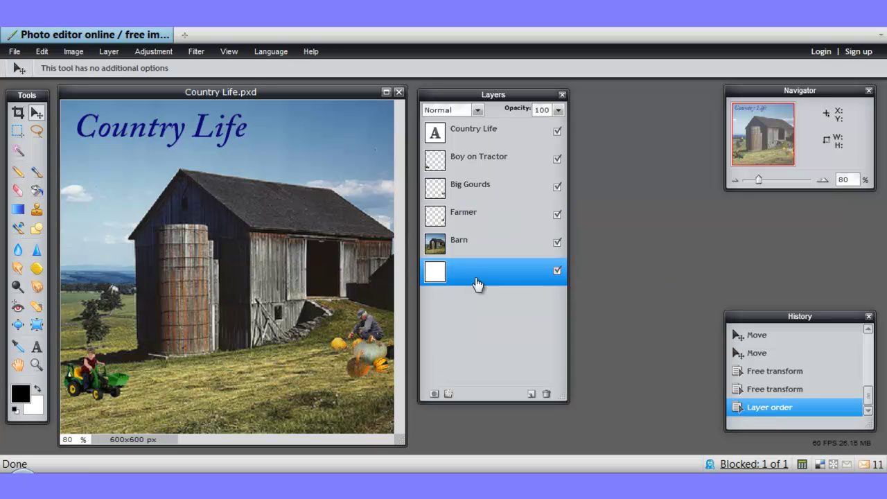
click(546, 394)
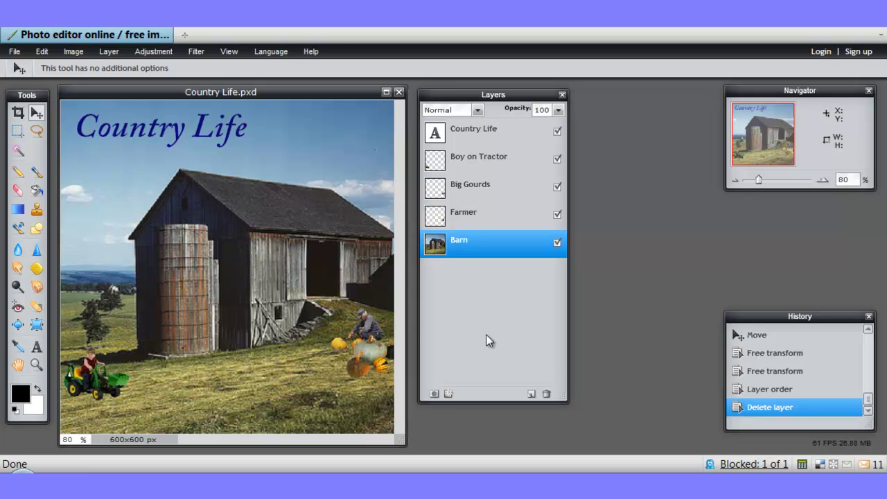
Create Layer 7 above Country Life, select it, and switch to the Type tool.
click(530, 395)
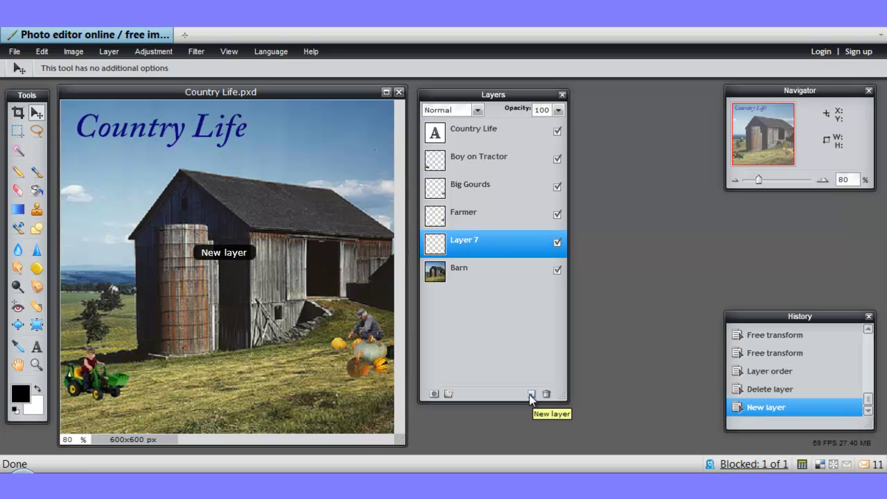
drag(447, 251, 455, 183)
click(447, 139)
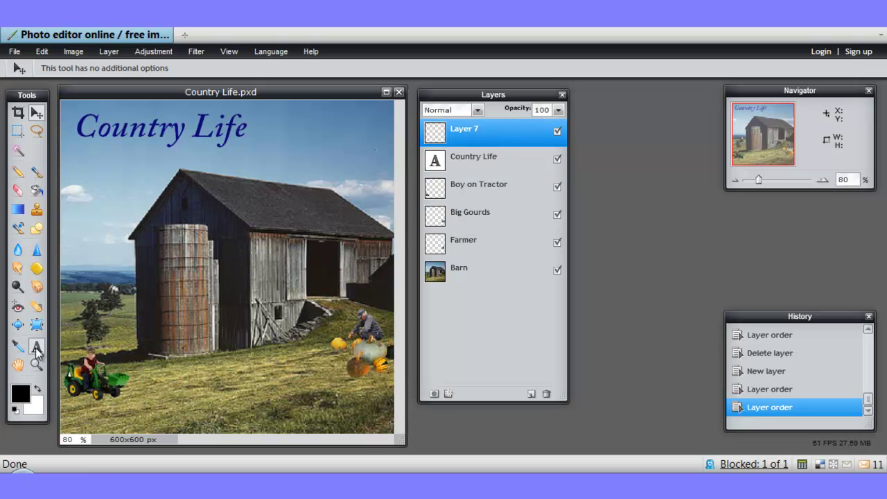
click(37, 350)
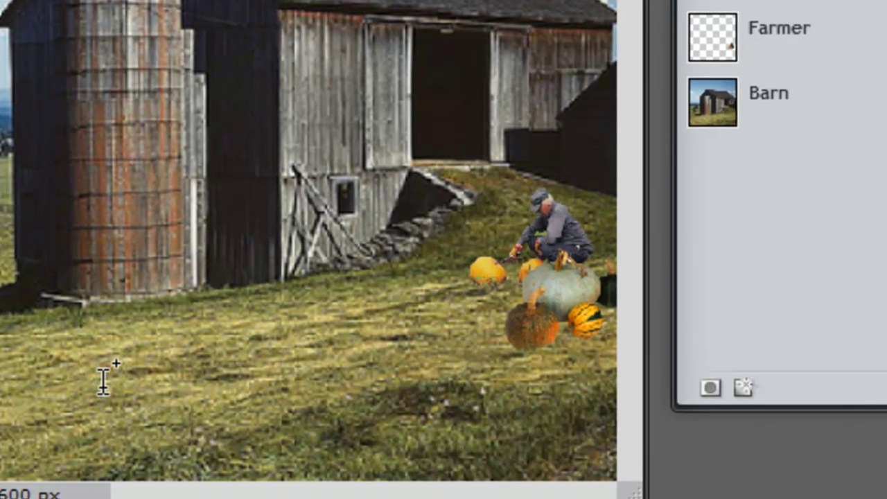
Type the name caption on the lower-left grass and move the Text dialog aside.
click(102, 380)
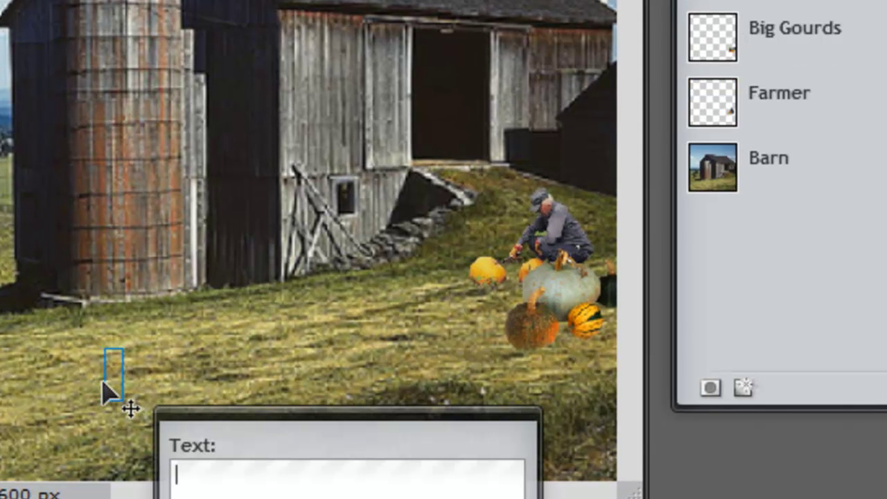
text(Vil)
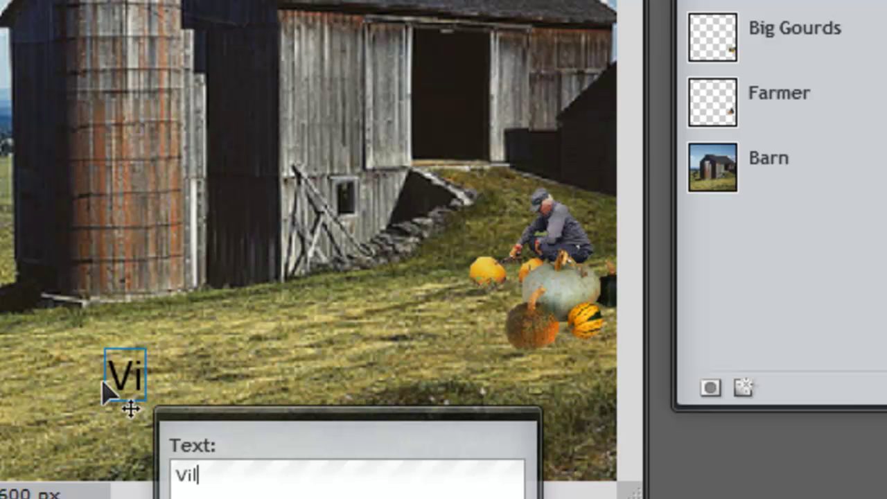
text(ina)
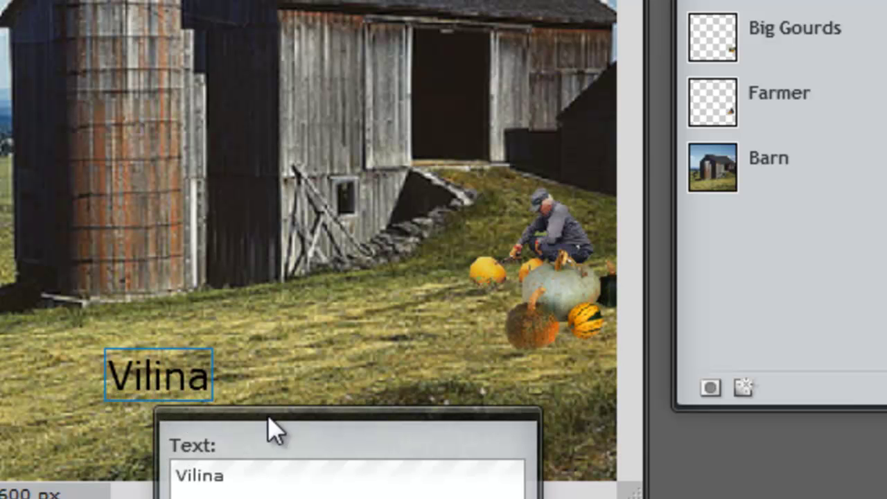
drag(271, 433, 296, 52)
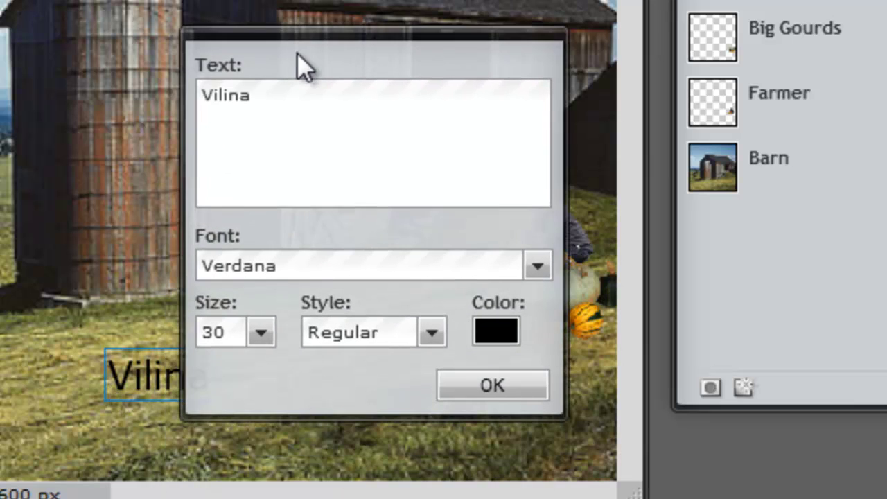
Reduce the text size to 20.
click(264, 337)
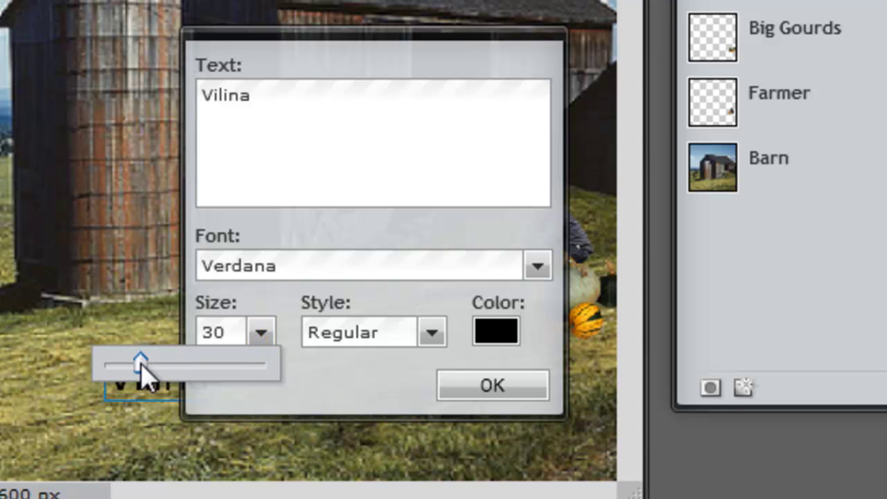
drag(141, 363, 133, 360)
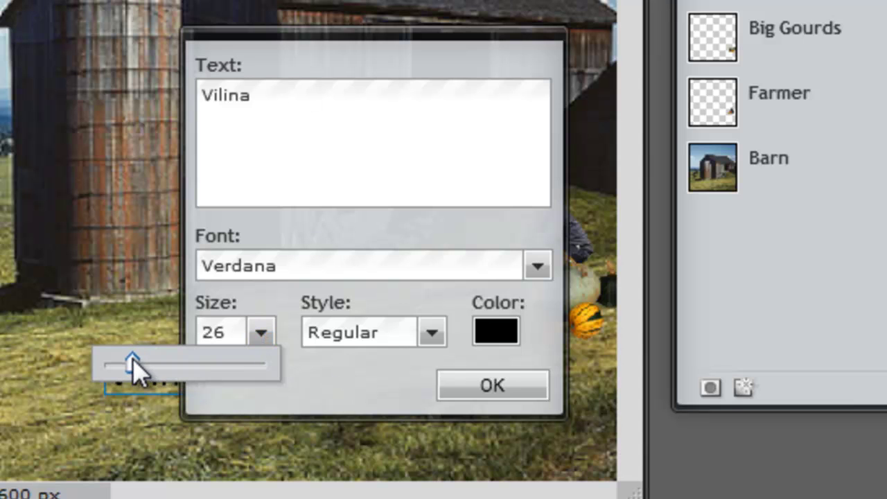
click(314, 58)
drag(308, 51, 308, 0)
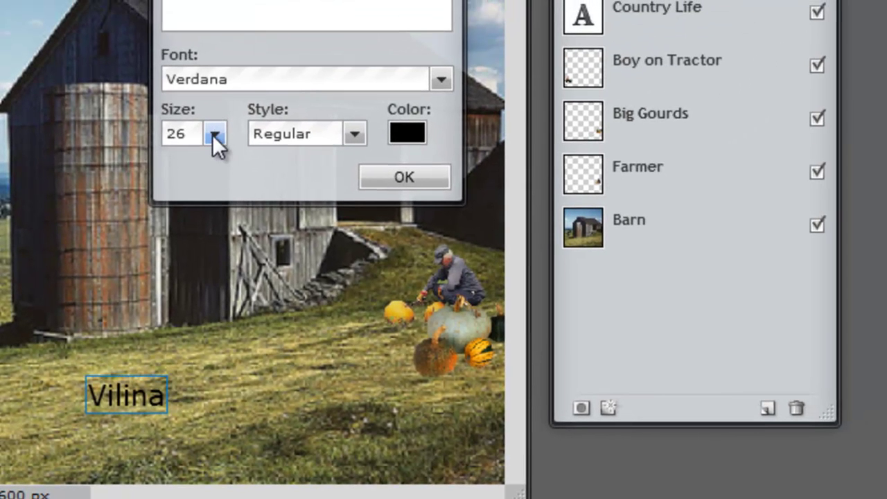
click(214, 135)
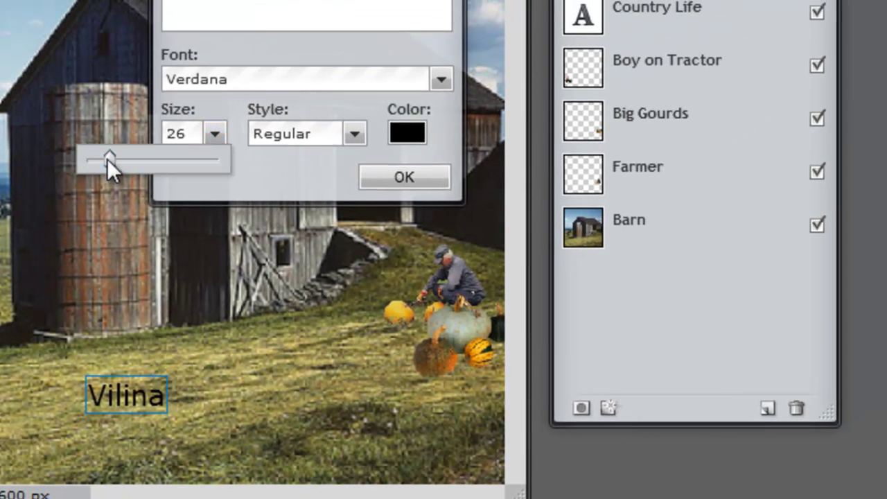
drag(107, 160, 103, 159)
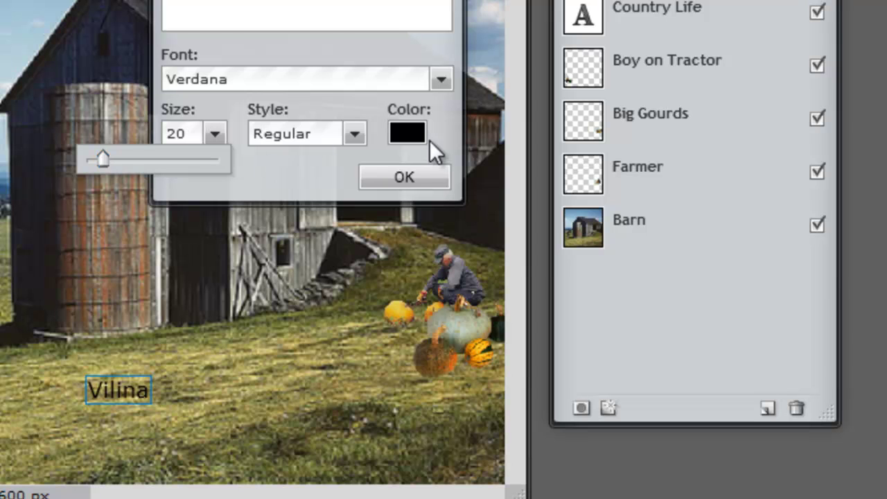
Set the text to Bold/Italic in red (f83317) and apply the settings.
click(414, 127)
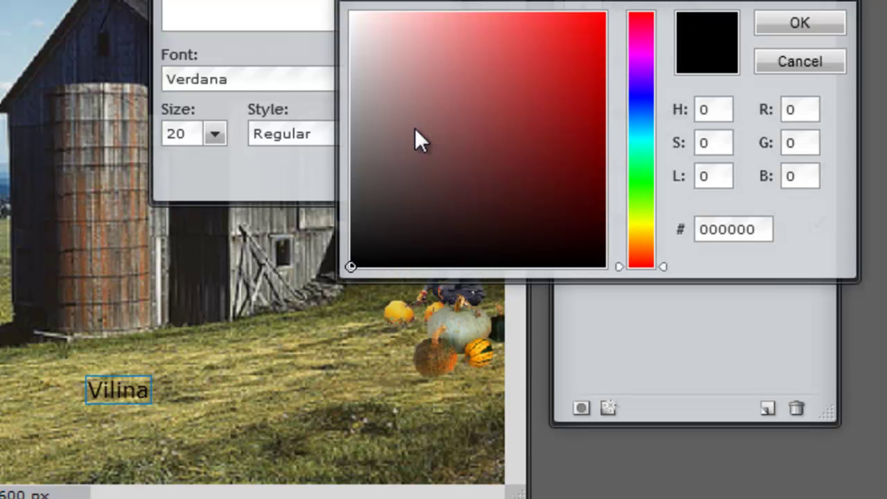
click(643, 177)
click(581, 22)
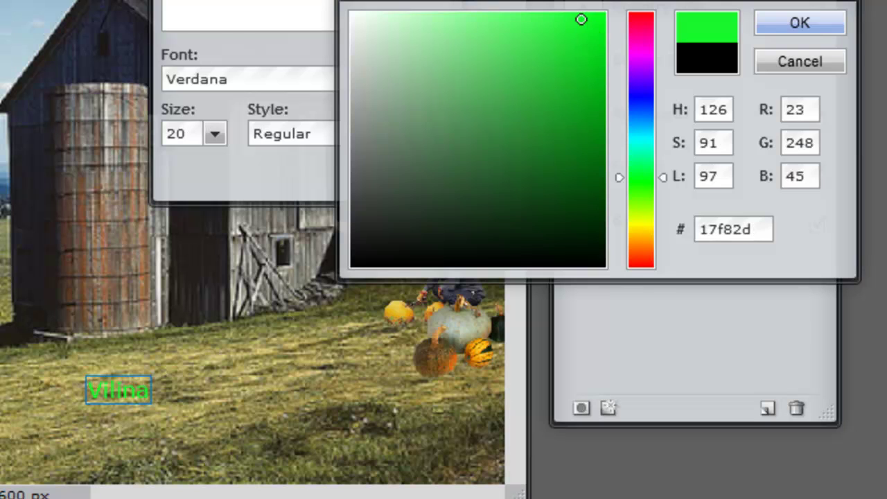
click(805, 21)
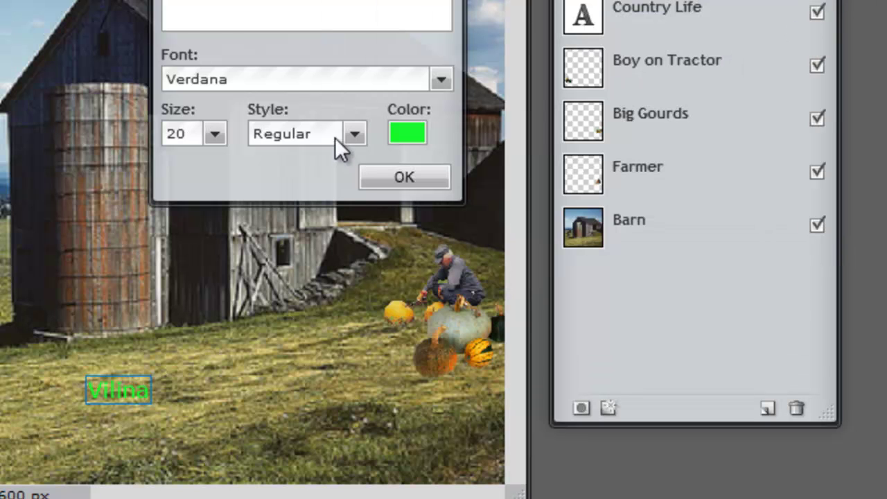
click(355, 134)
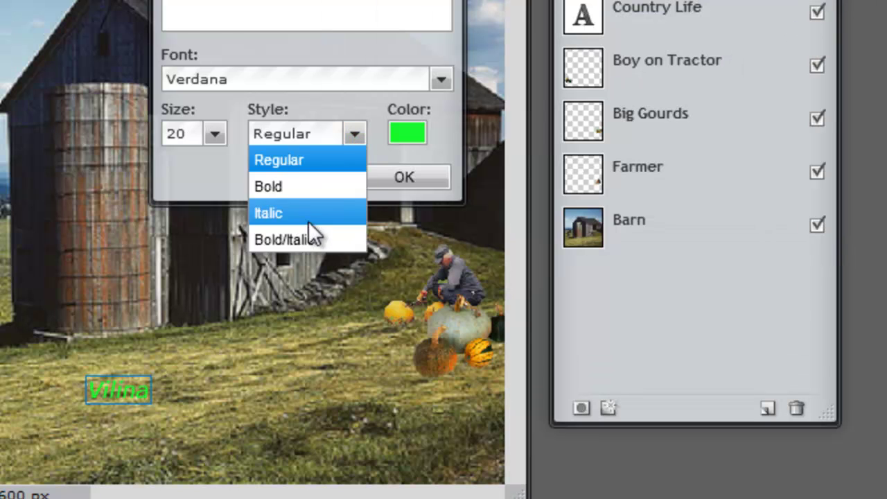
click(307, 239)
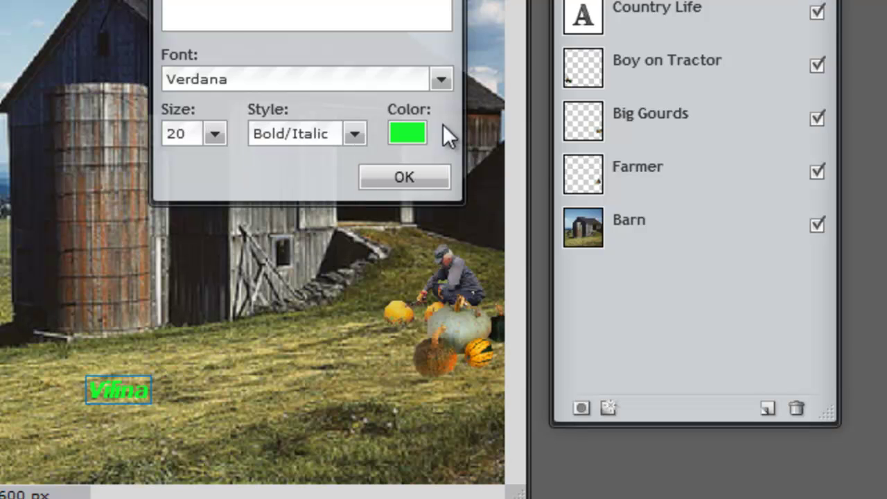
click(411, 131)
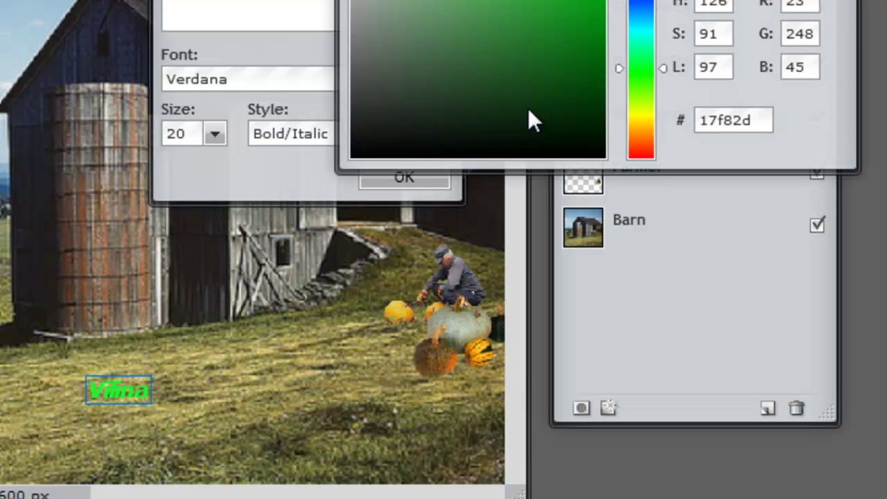
click(638, 151)
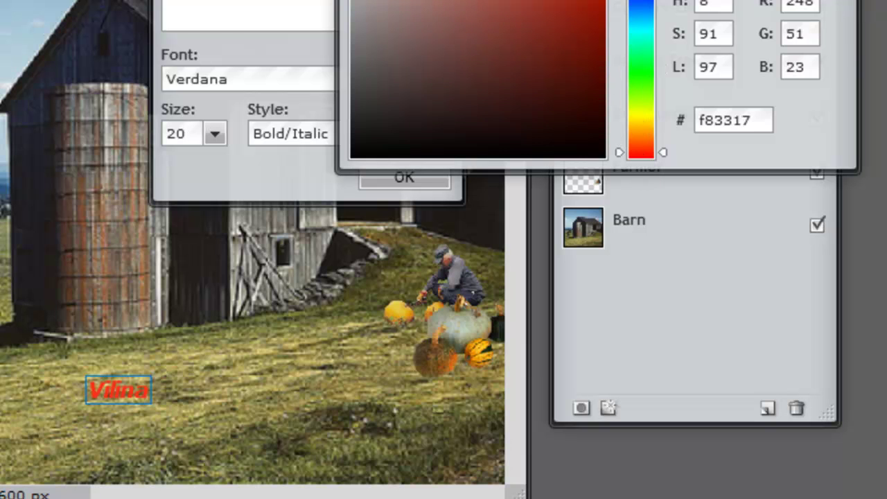
key(Return)
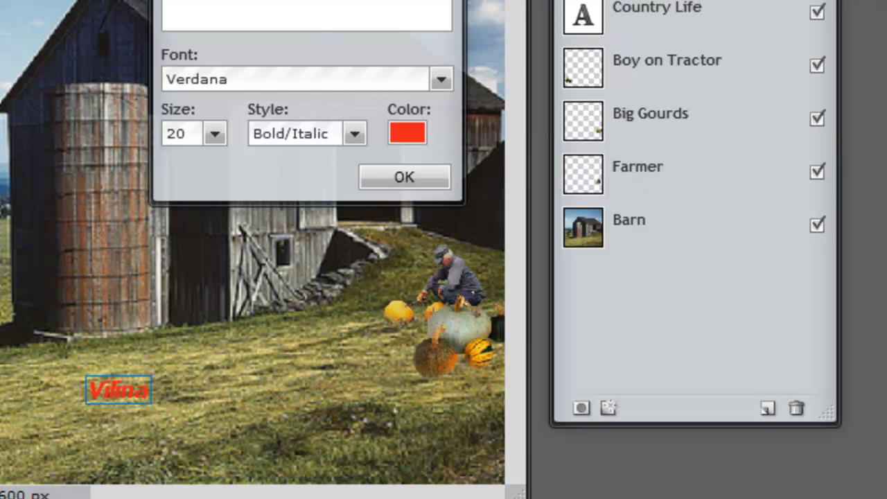
click(402, 178)
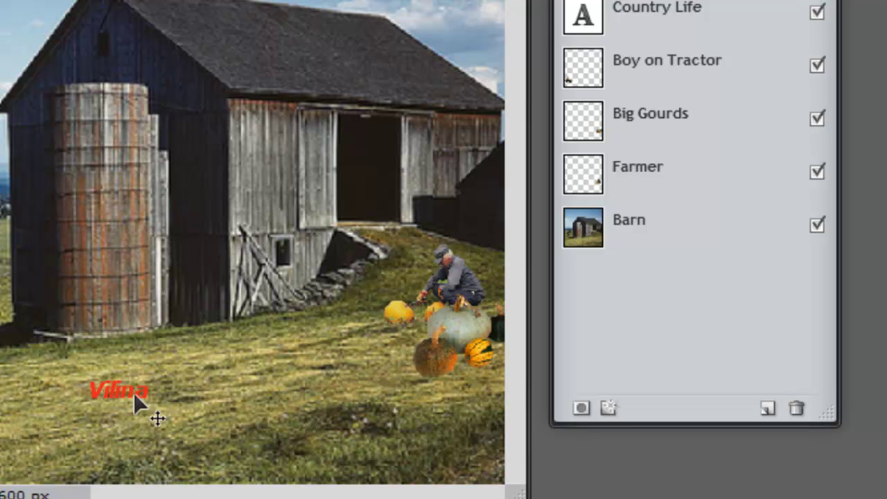
Drag the red name caption from the lower left to the canvas's bottom-right corner.
drag(129, 386, 406, 463)
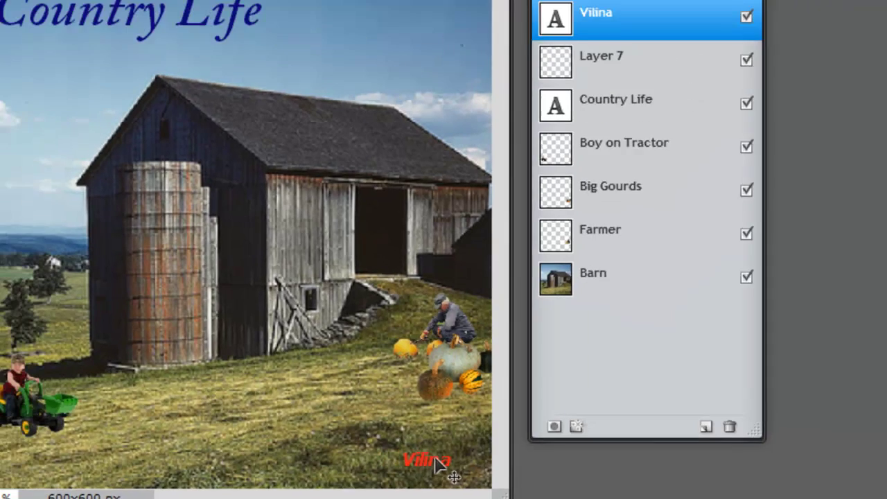